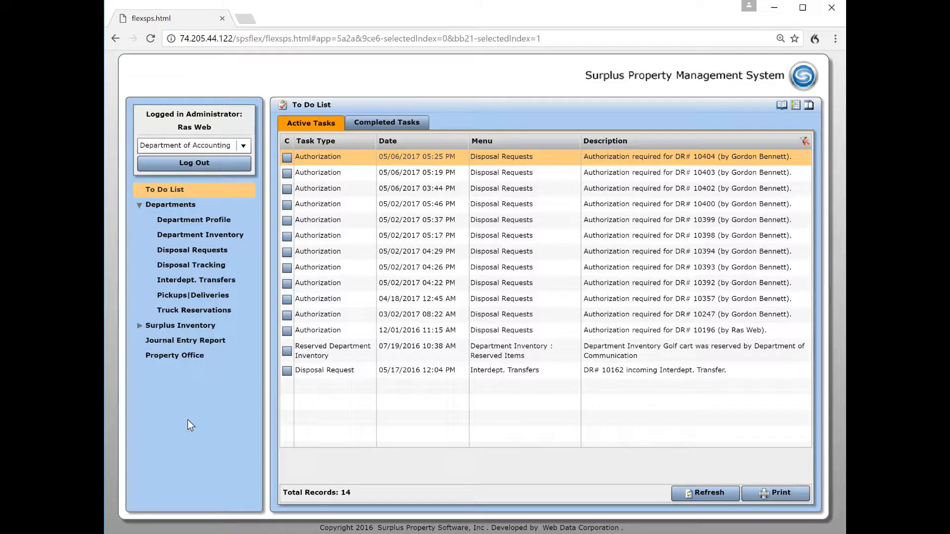
Create a new disposal request, choosing a different contact person and keeping Surplus Property Office as the pickup type.
click(208, 253)
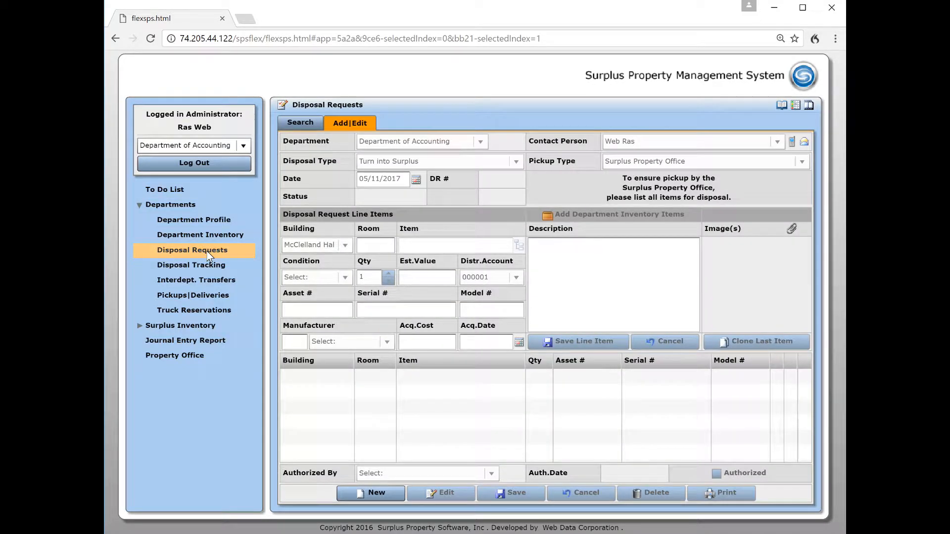
click(372, 493)
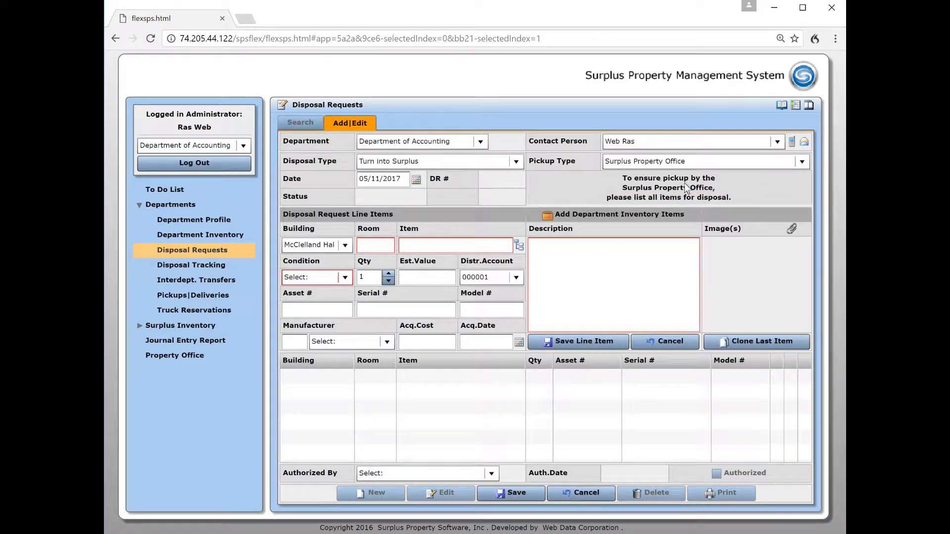
click(778, 142)
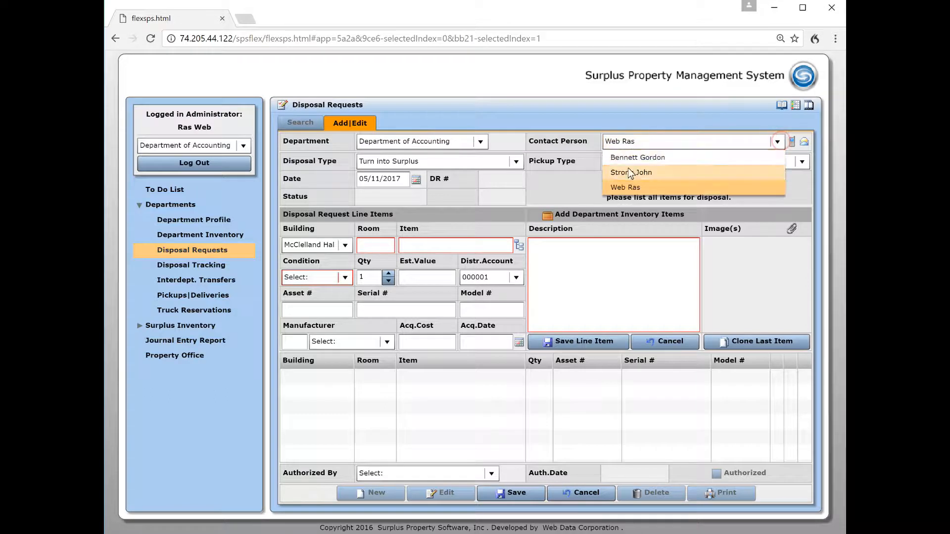
click(626, 172)
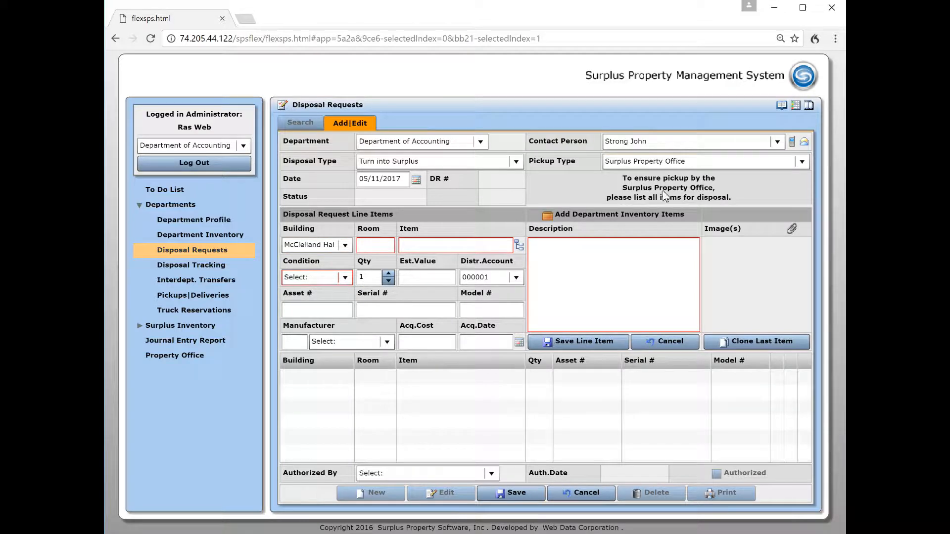
click(726, 162)
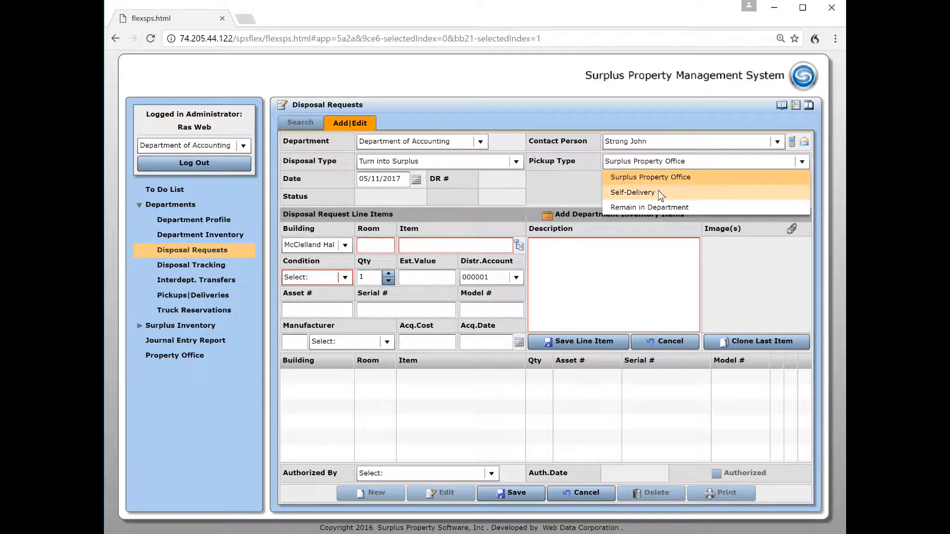
click(802, 162)
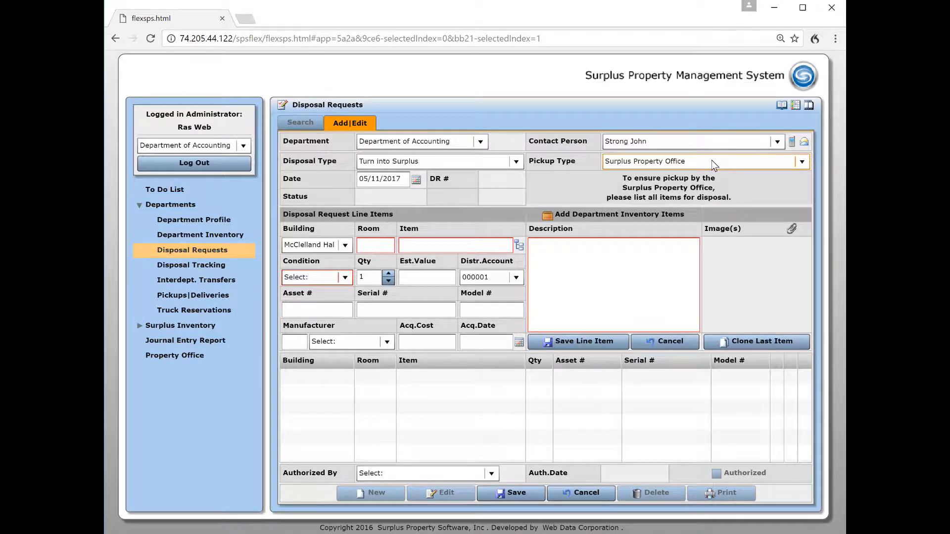
Set the line item's location to McClelland Hal, room 22, and its item to Computer System from the Computer Equipment category.
click(346, 245)
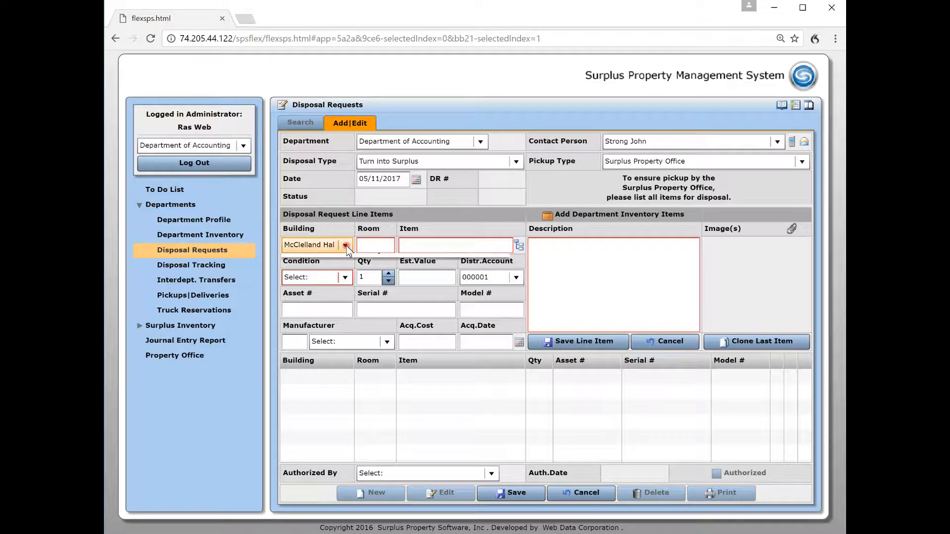
click(346, 258)
click(369, 243)
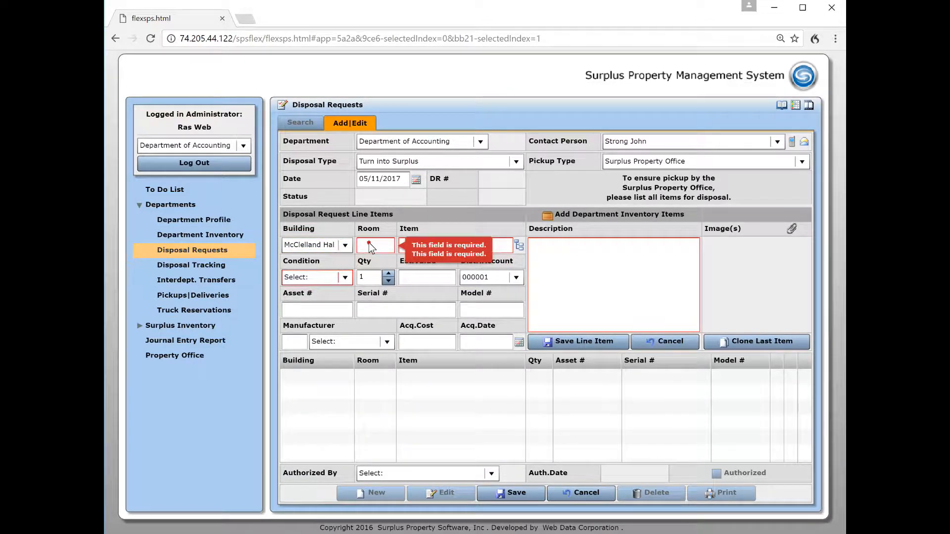
key(Tab)
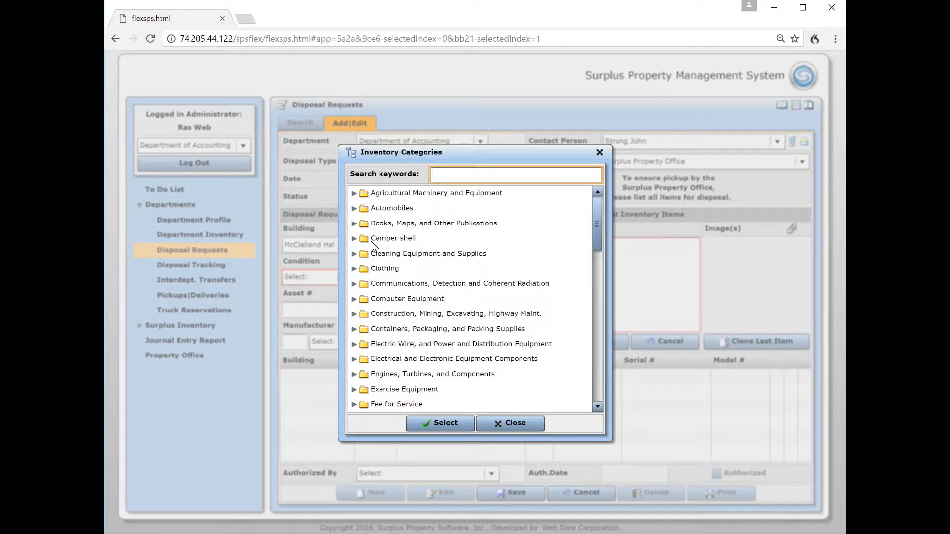
text(computer)
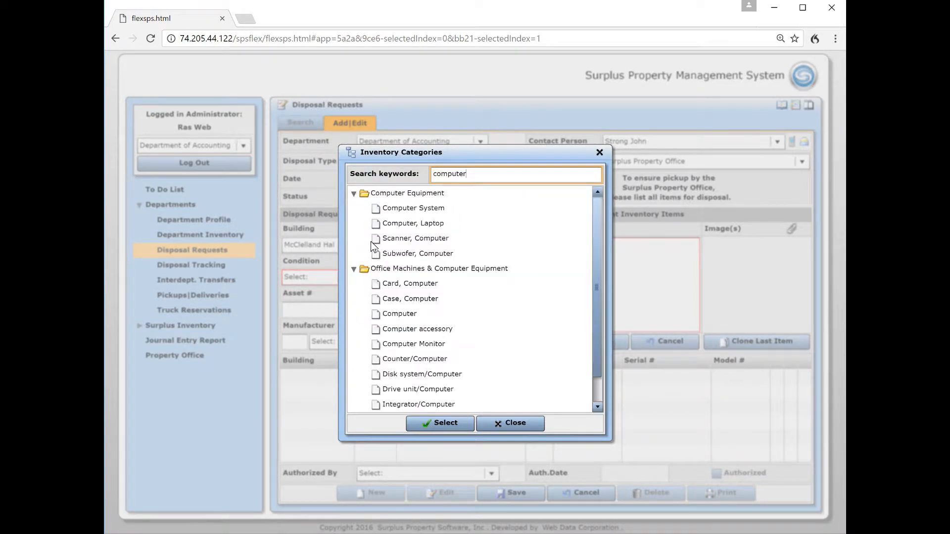
click(410, 210)
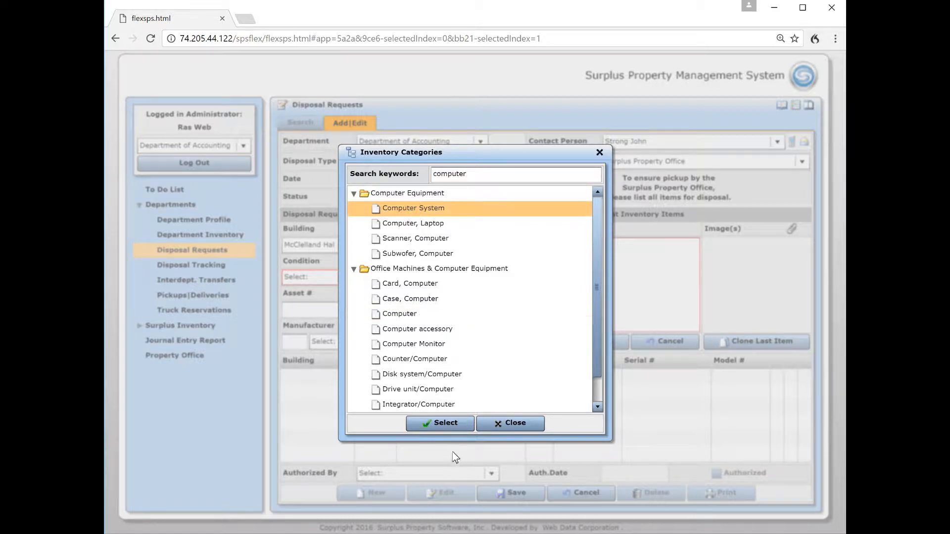
click(443, 424)
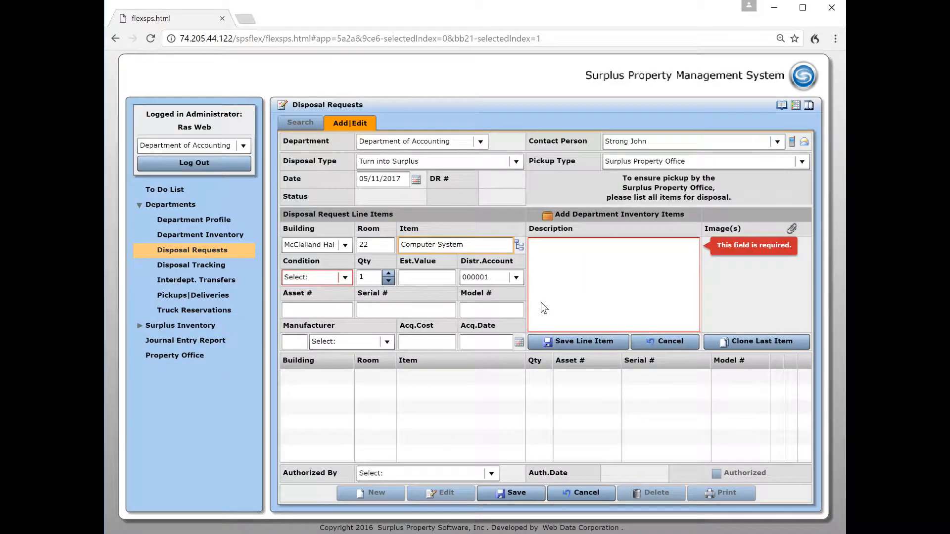
Set the line item's condition to 2 - Good and its asset number to A234562.
click(551, 262)
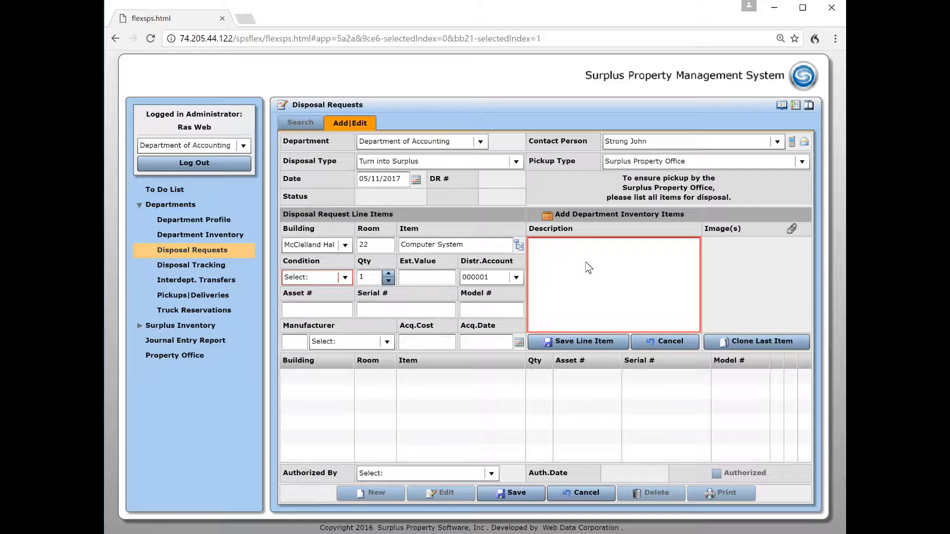
click(341, 277)
click(311, 309)
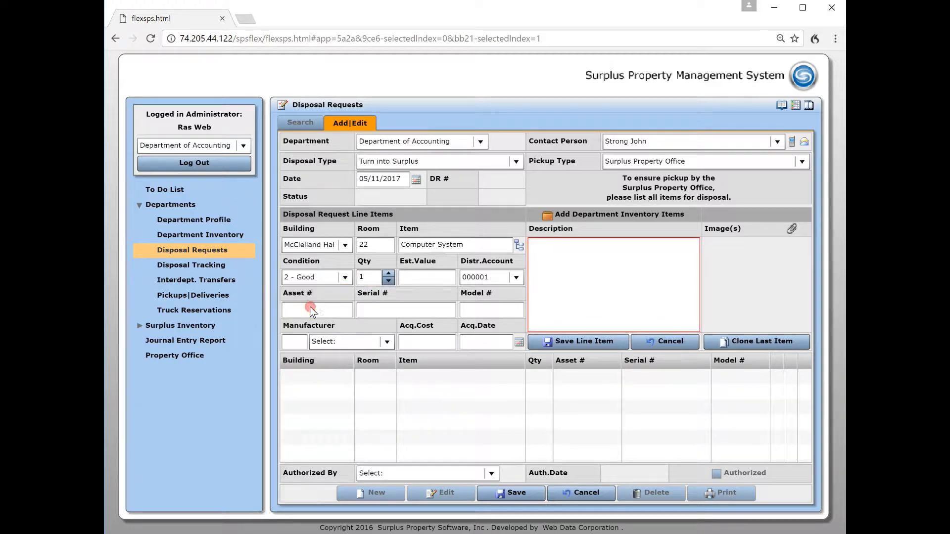
click(305, 309)
text(A234562)
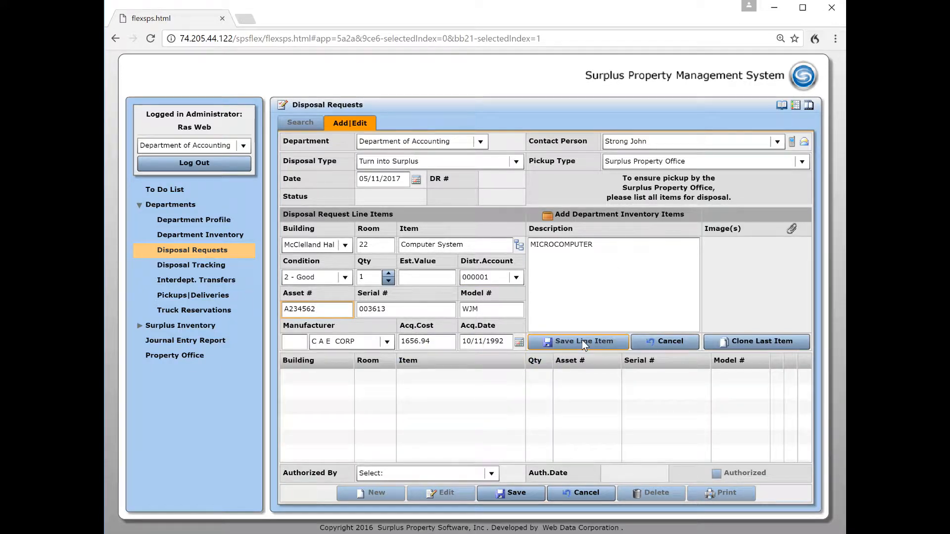
Upload Computer.jpg from Saved Pictures as the computer's image and save the line item.
click(792, 231)
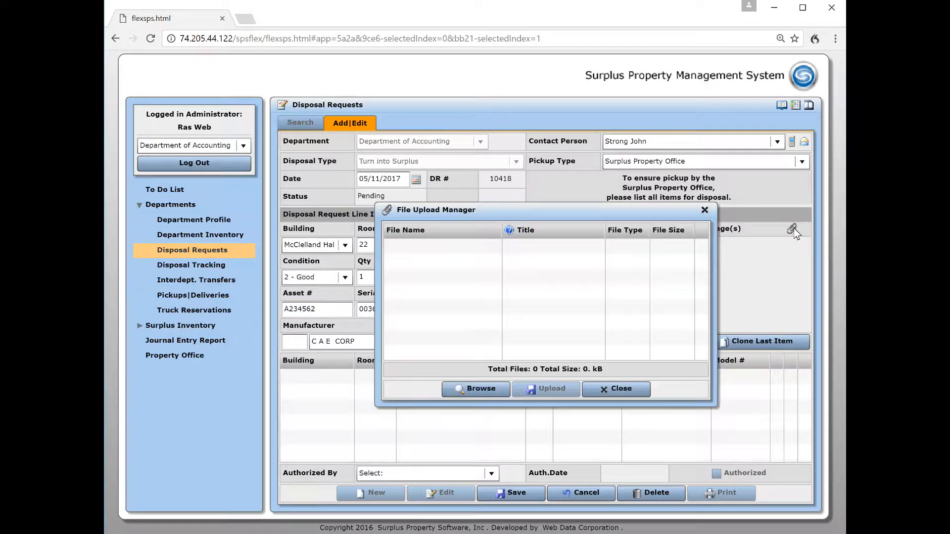
click(489, 391)
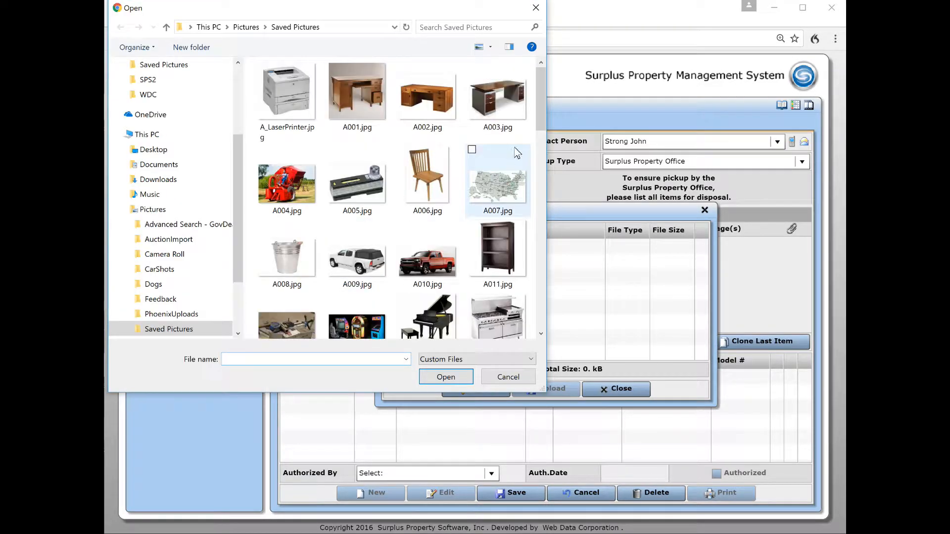
drag(542, 93, 538, 182)
click(277, 210)
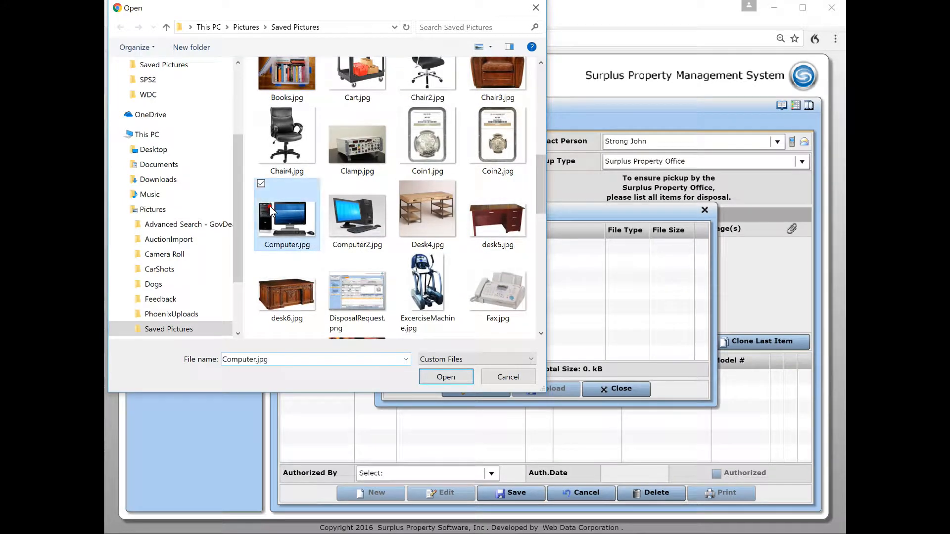
click(446, 377)
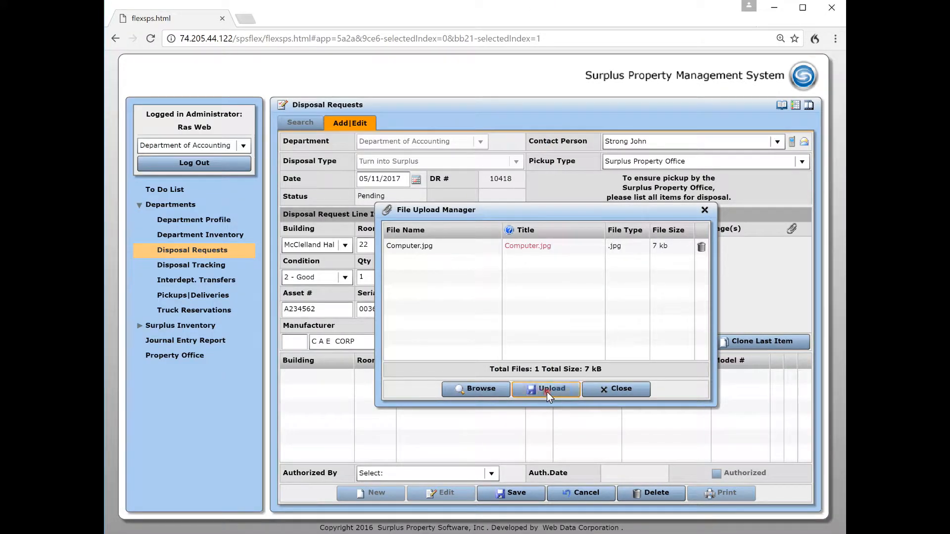
click(547, 392)
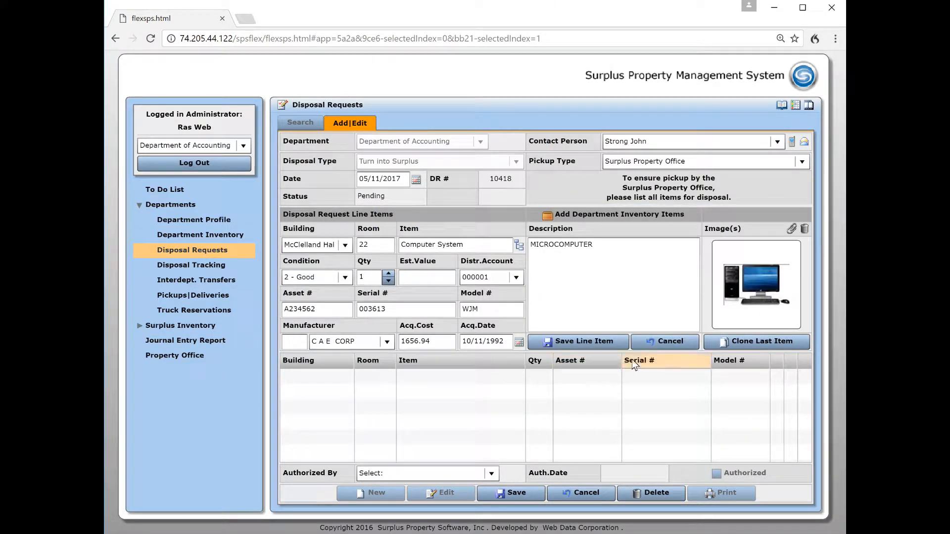
click(578, 342)
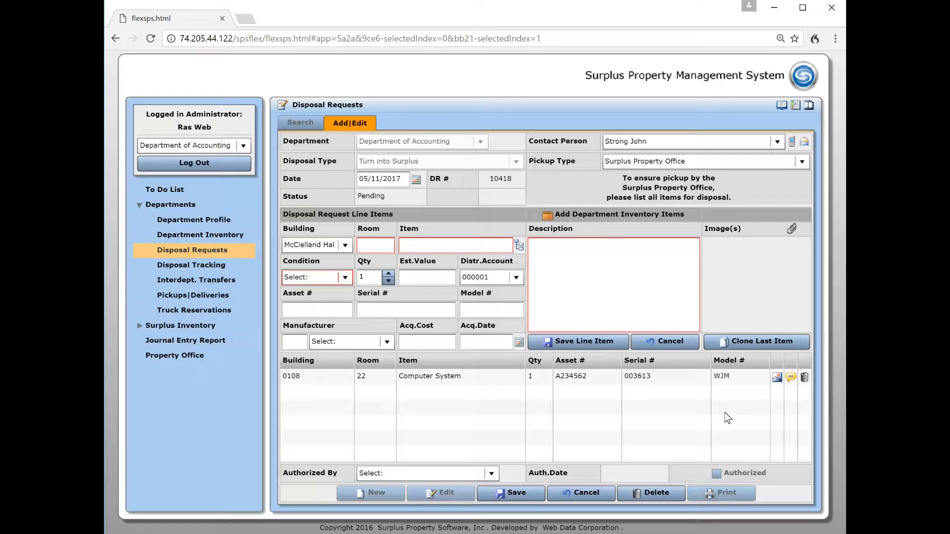
Clone the last line item, set both its serial and asset numbers to 435643646, and save it.
click(753, 340)
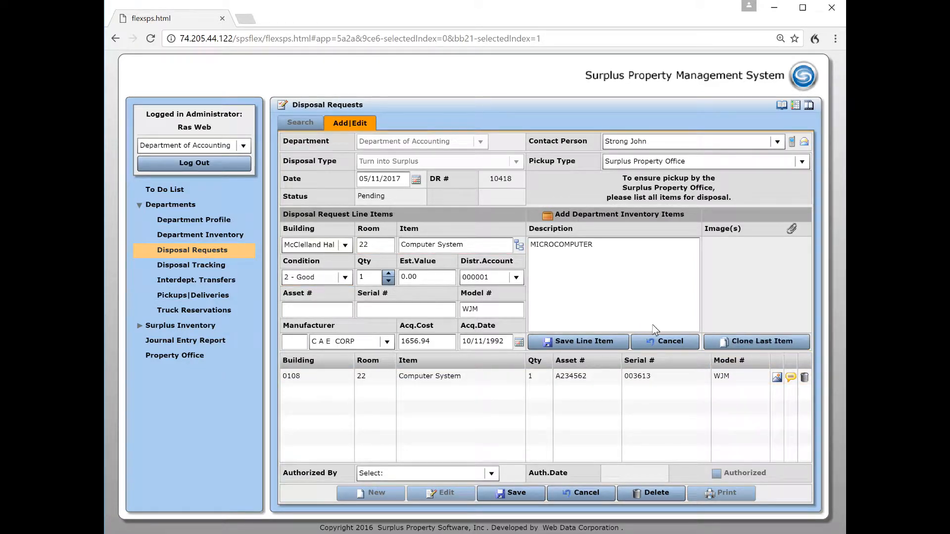
click(302, 304)
click(370, 310)
text(435643646)
click(324, 308)
text(435643646)
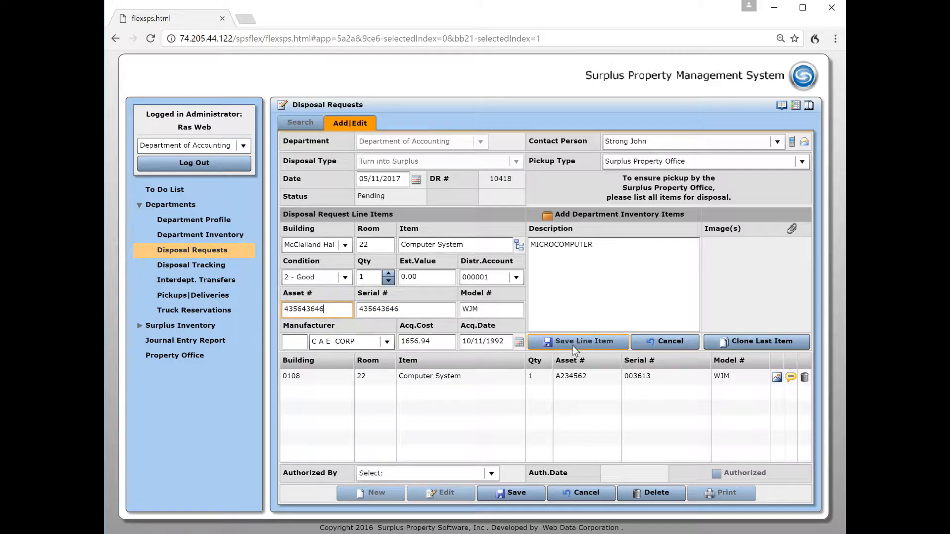
click(572, 344)
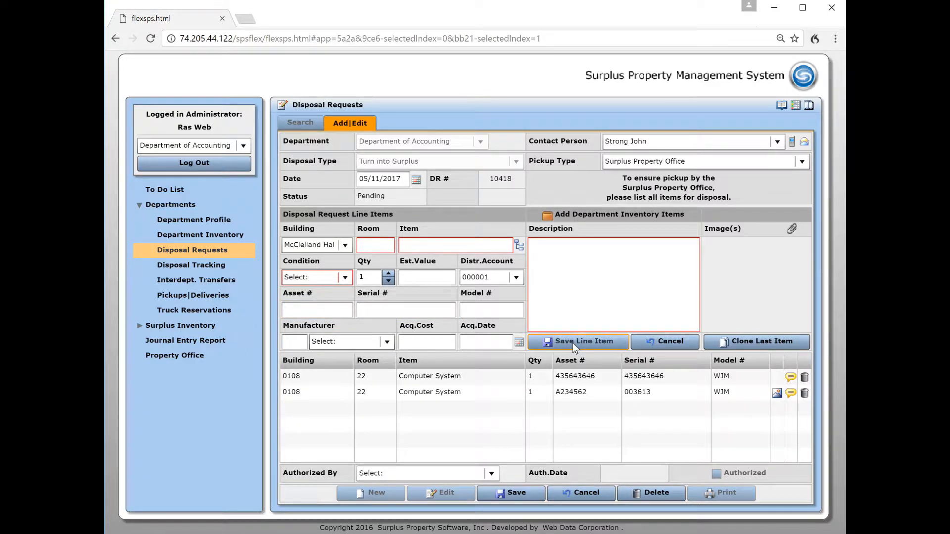
Clone the last line item again and change the copy's item to Desk from the Furniture category.
click(373, 244)
click(766, 345)
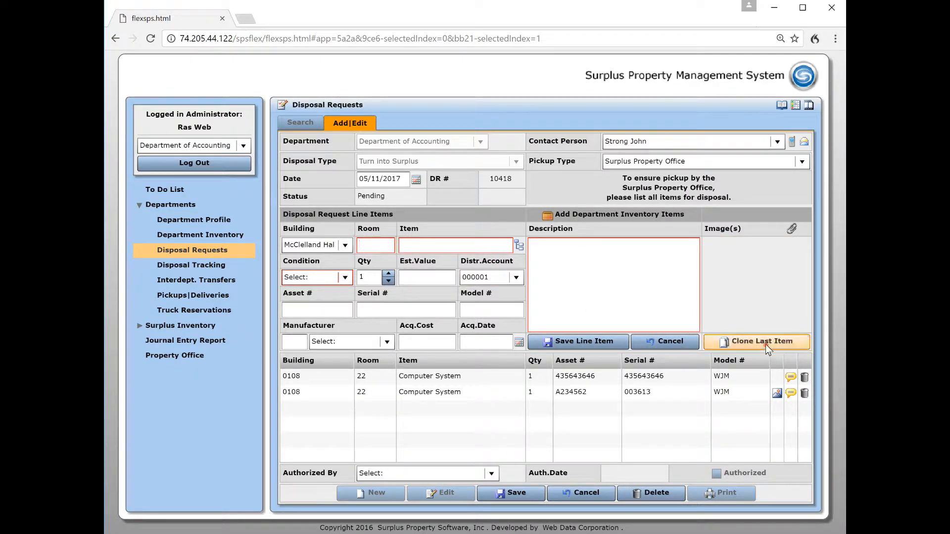
click(484, 248)
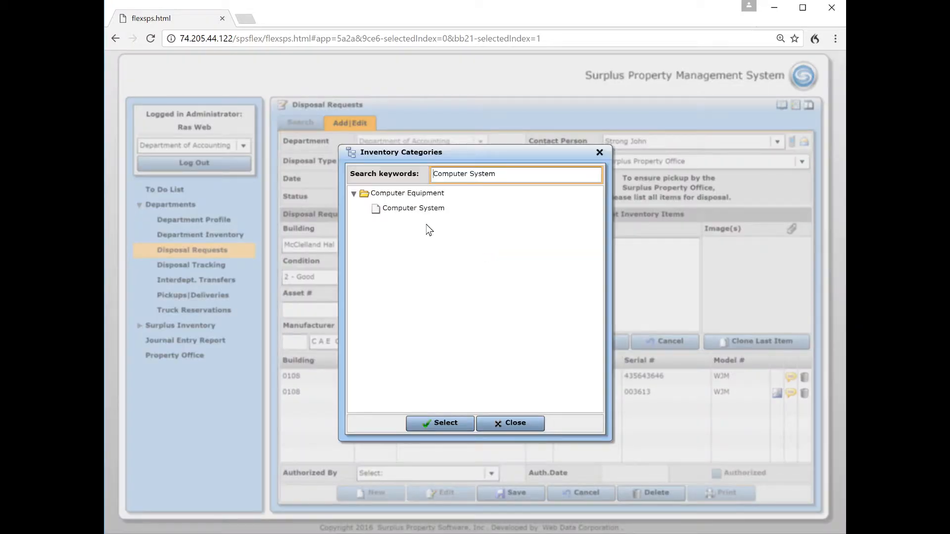
click(402, 209)
triple_click(525, 175)
text(d)
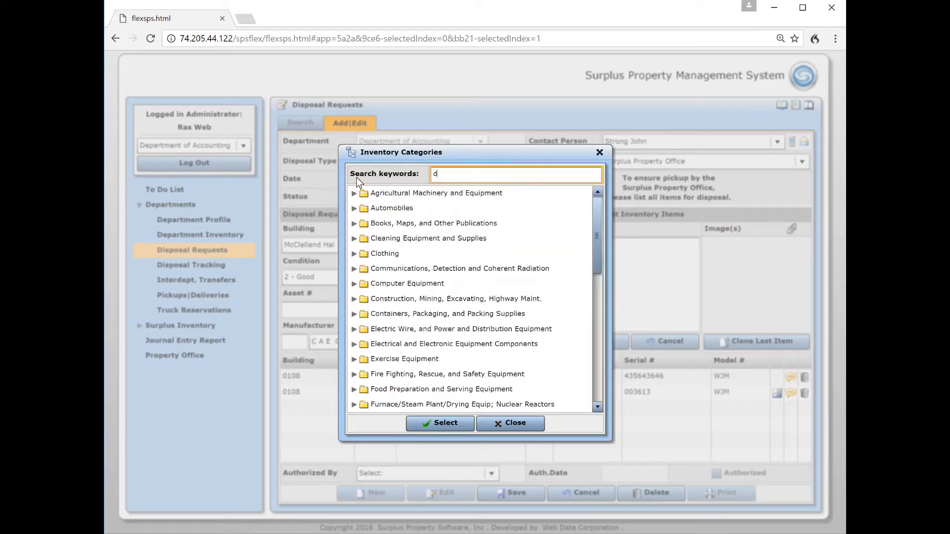
text(esk)
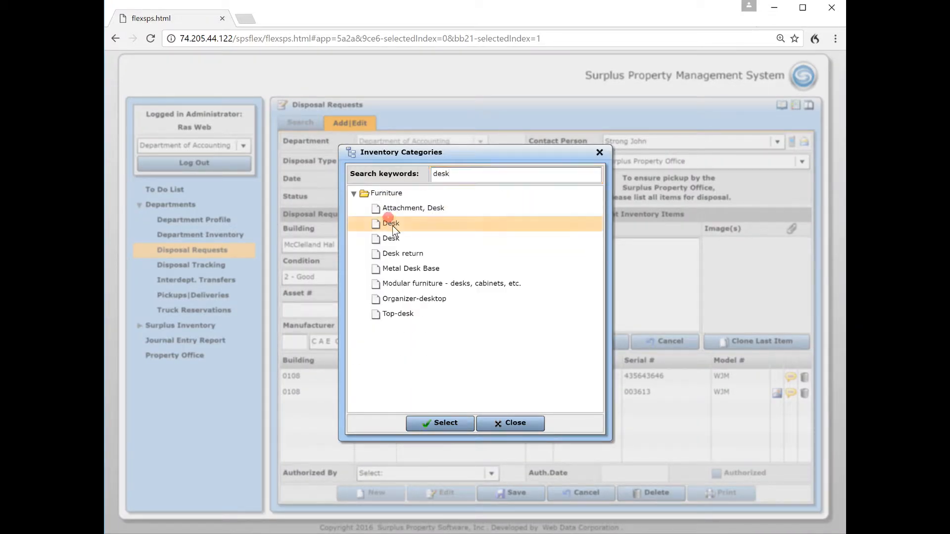
click(393, 224)
click(445, 423)
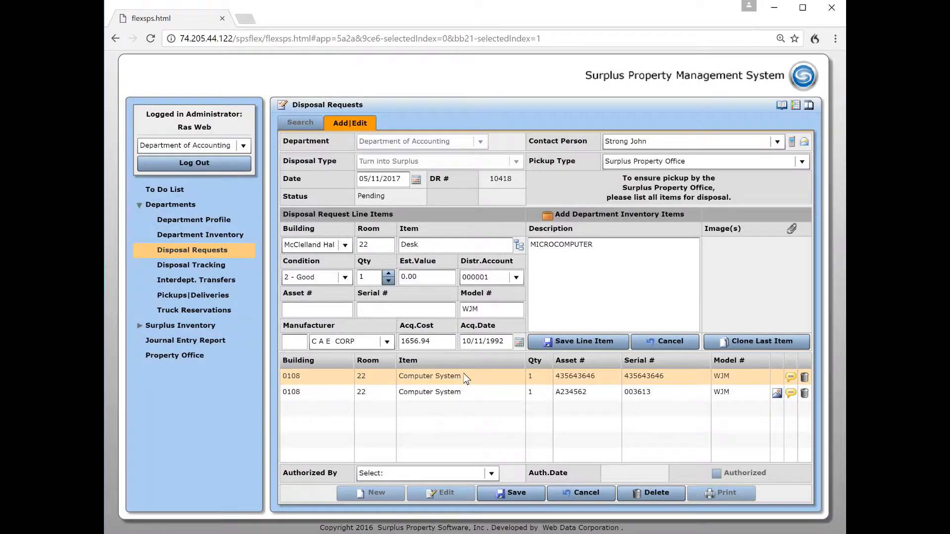
Replace the cloned item's description with Desk and save the line item.
double_click(617, 247)
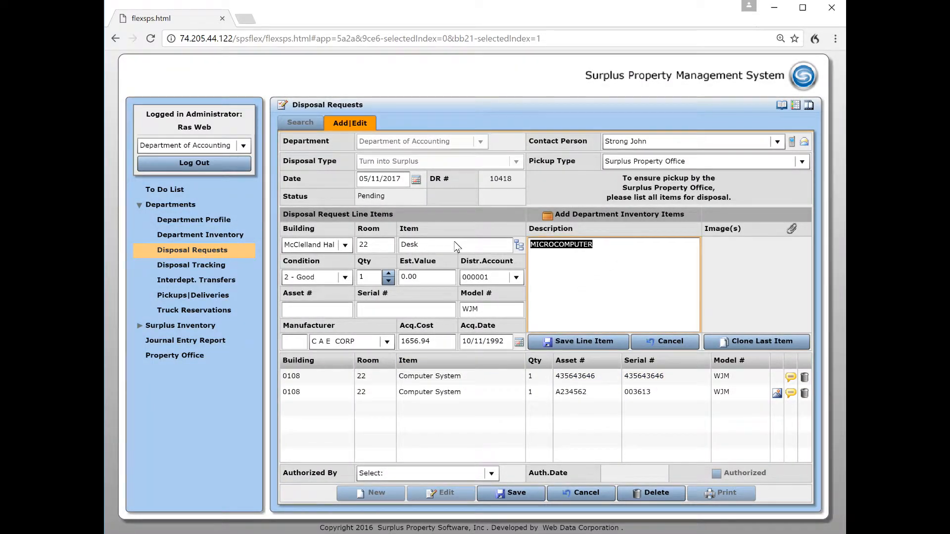
text(Desk)
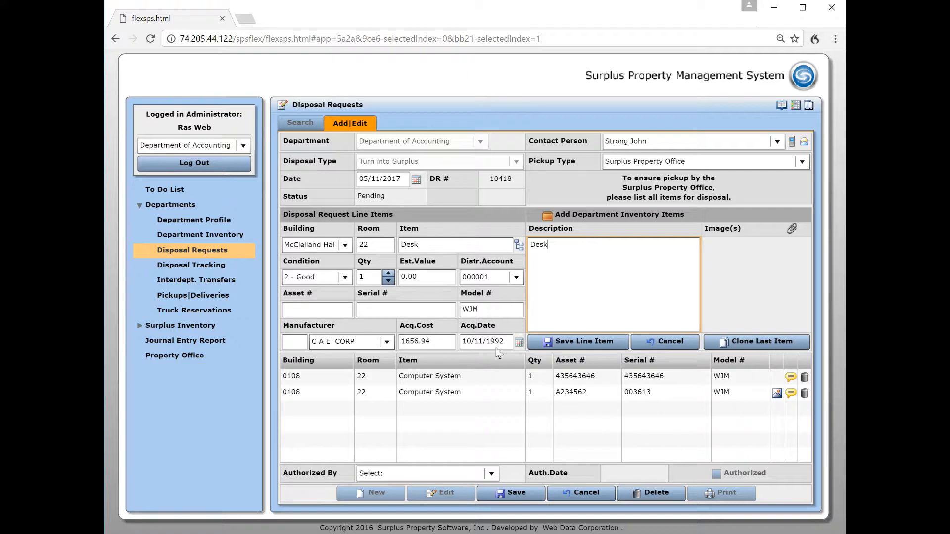
click(574, 340)
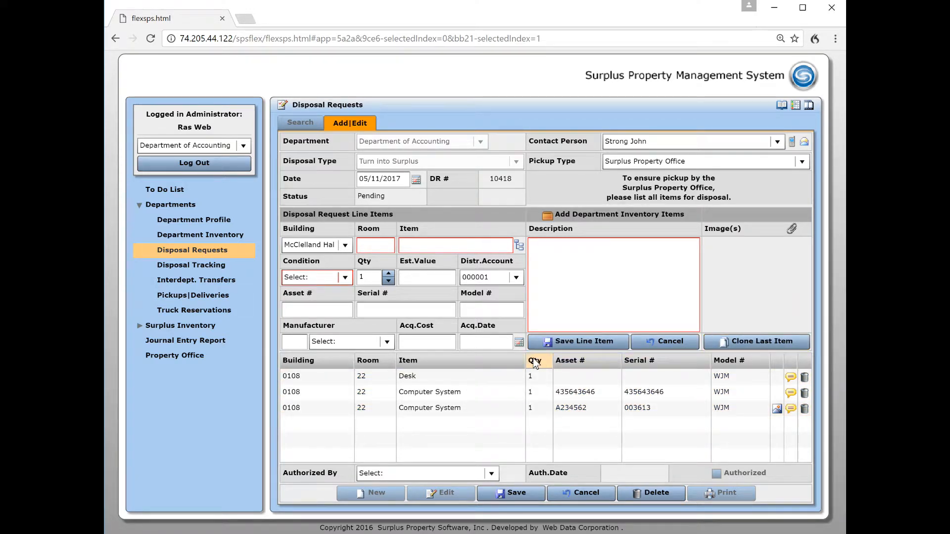
Choose the first listed person as the request's authorizer and save the disposal request.
click(492, 473)
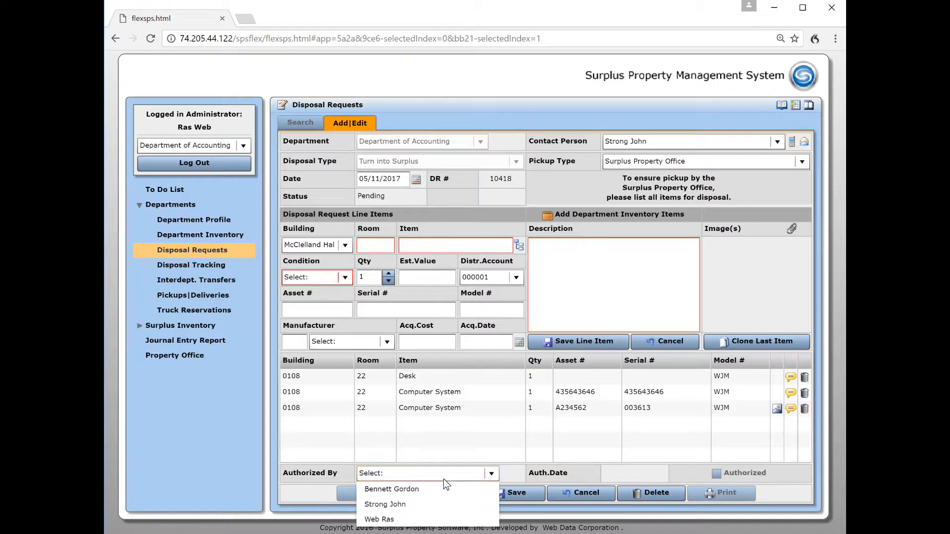
click(410, 490)
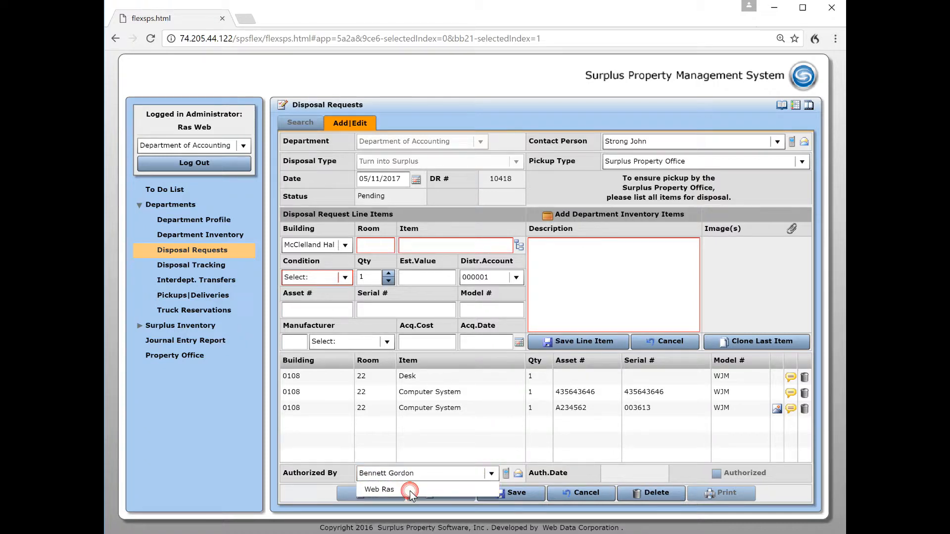
click(515, 492)
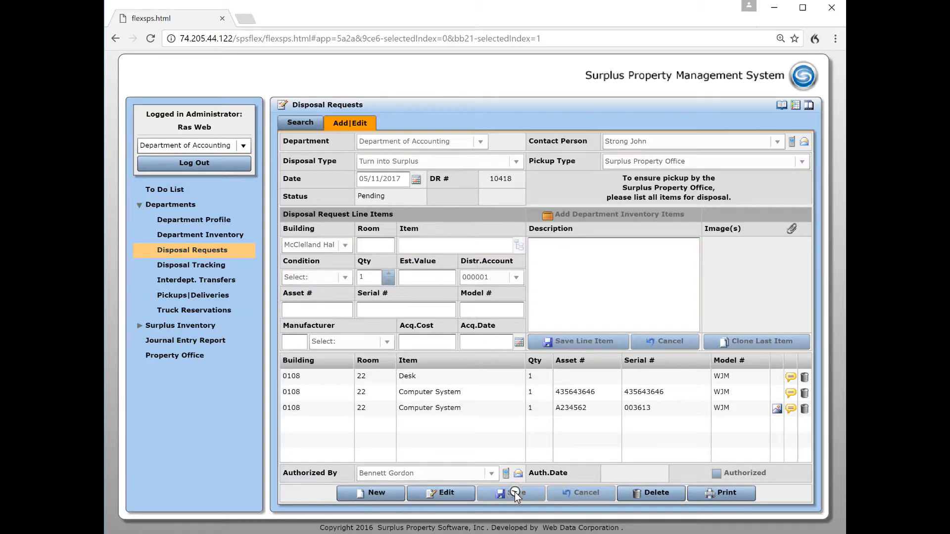